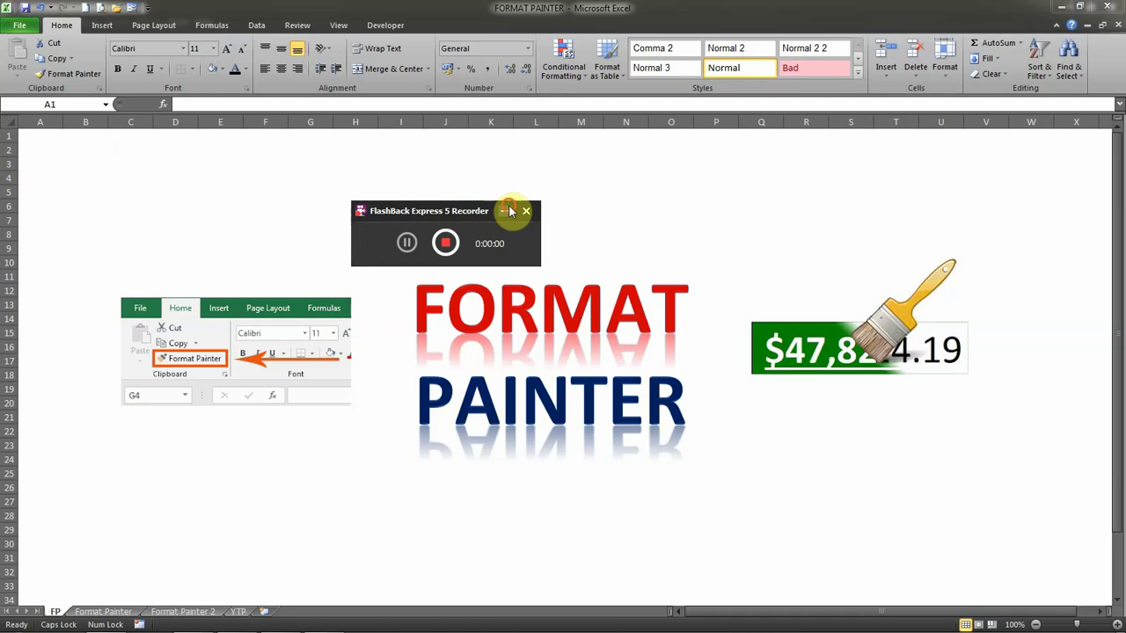
- Focus the workbook and move from the FP sheet to the Format Painter sheet
click(505, 211)
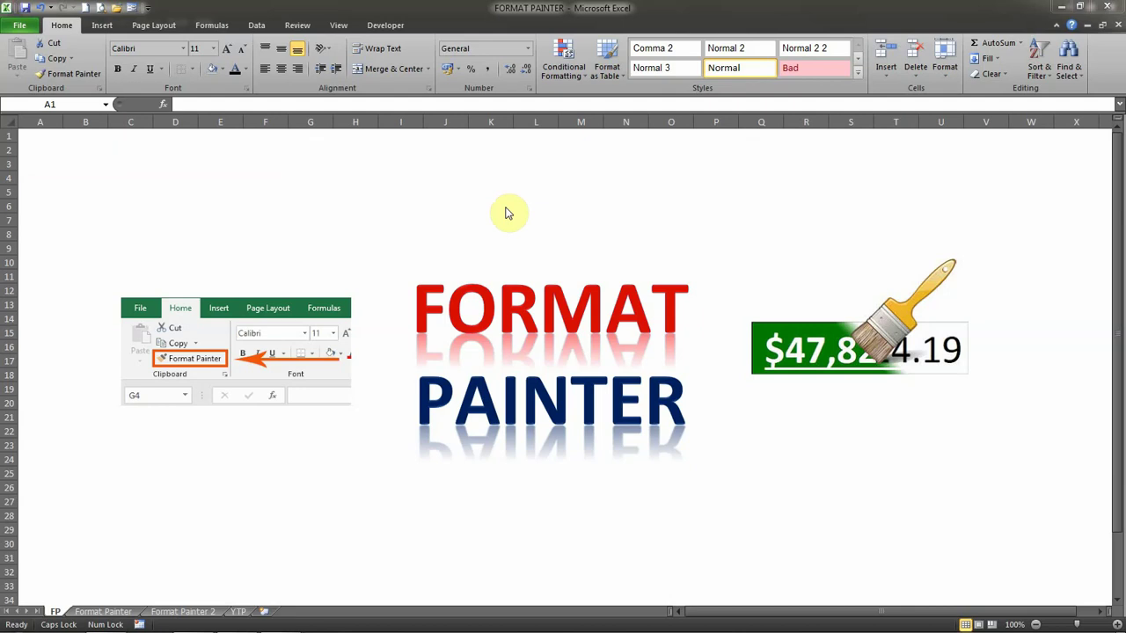
click(66, 149)
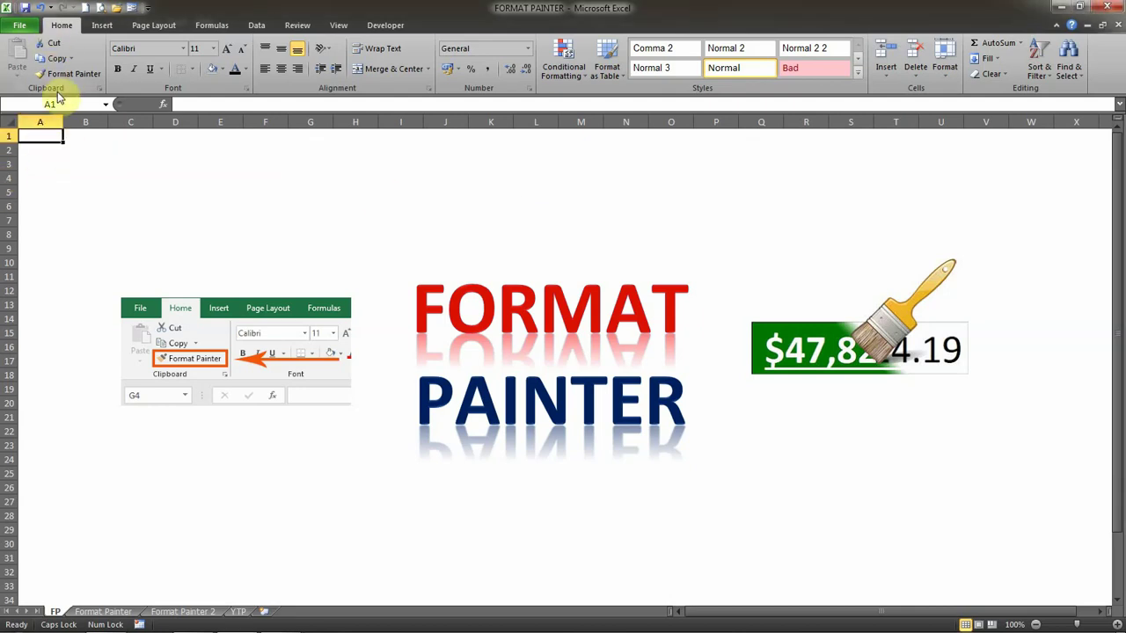
click(133, 511)
key(ctrl+Page_Down)
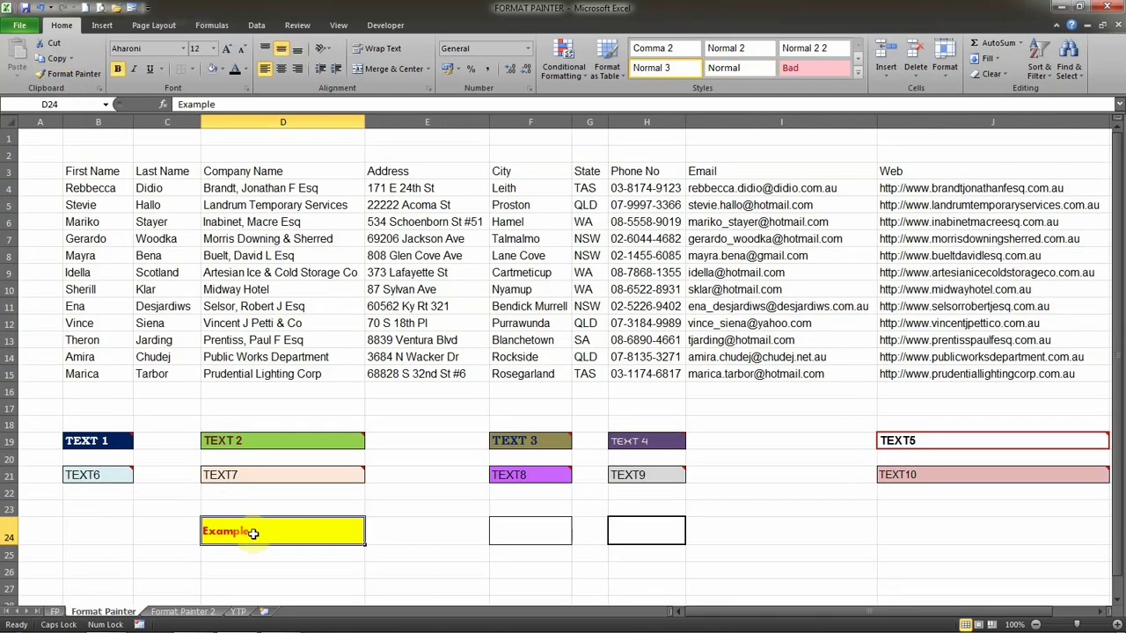
click(97, 556)
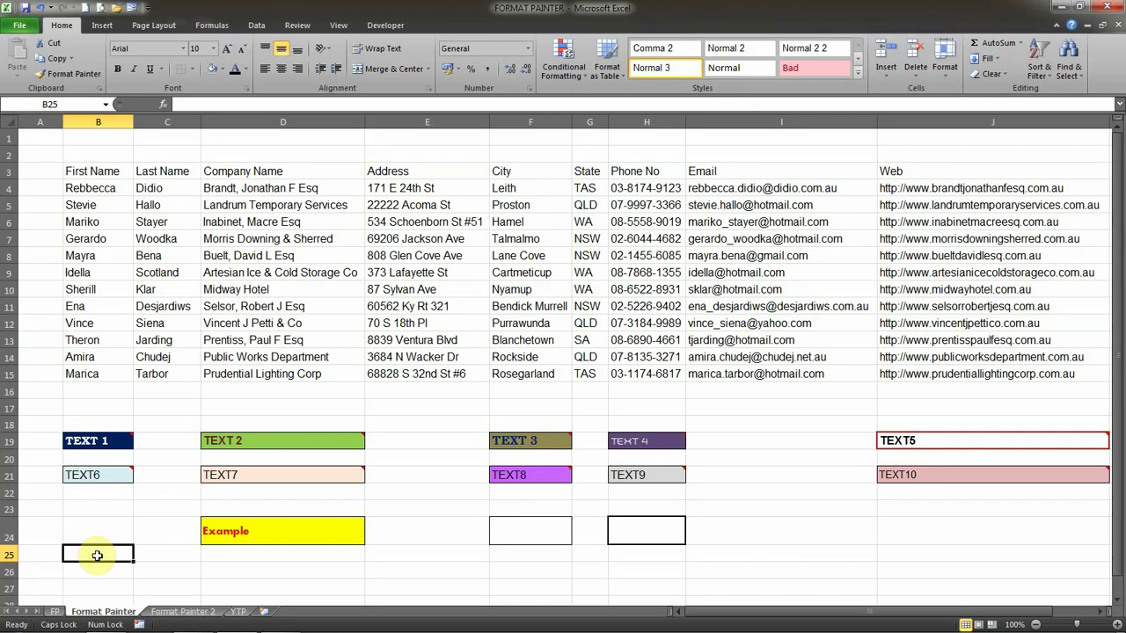
click(263, 471)
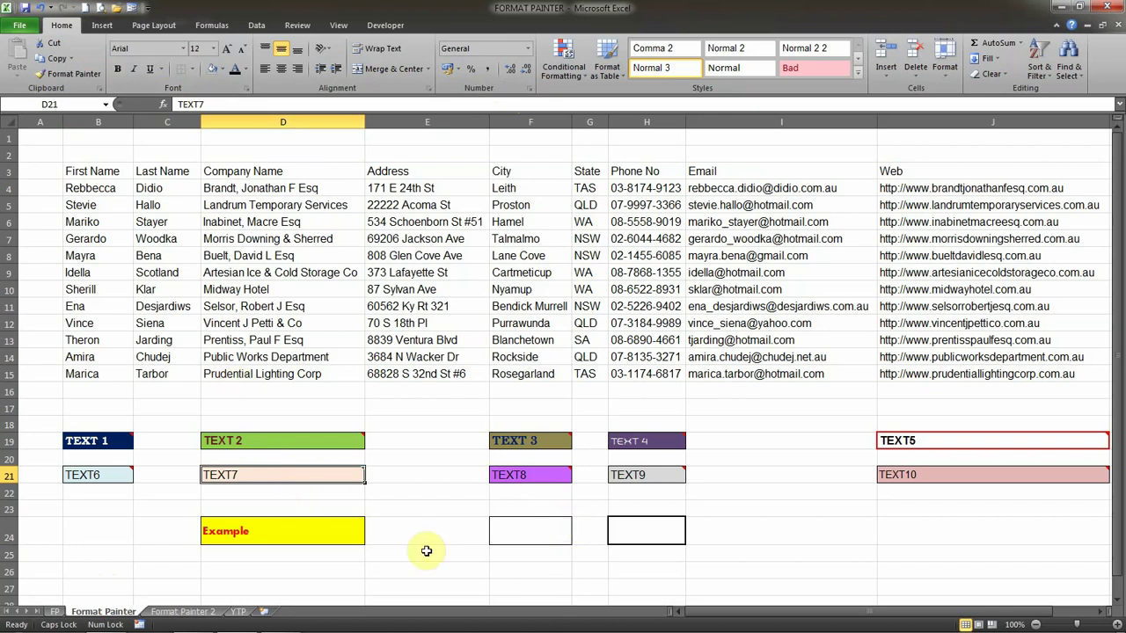
drag(91, 170, 904, 373)
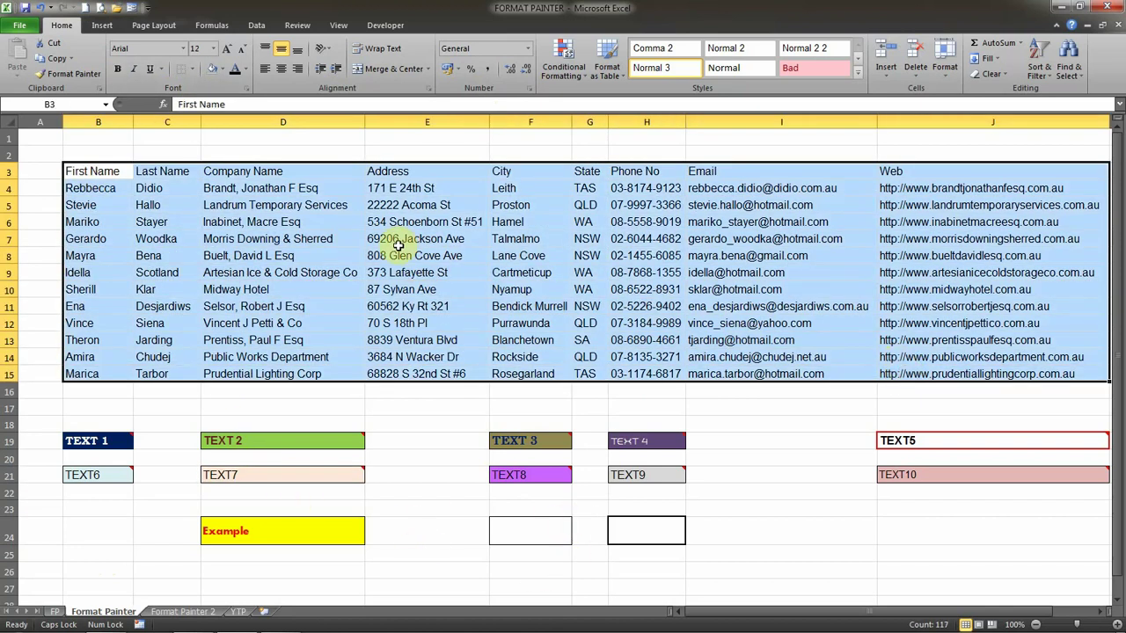
click(399, 243)
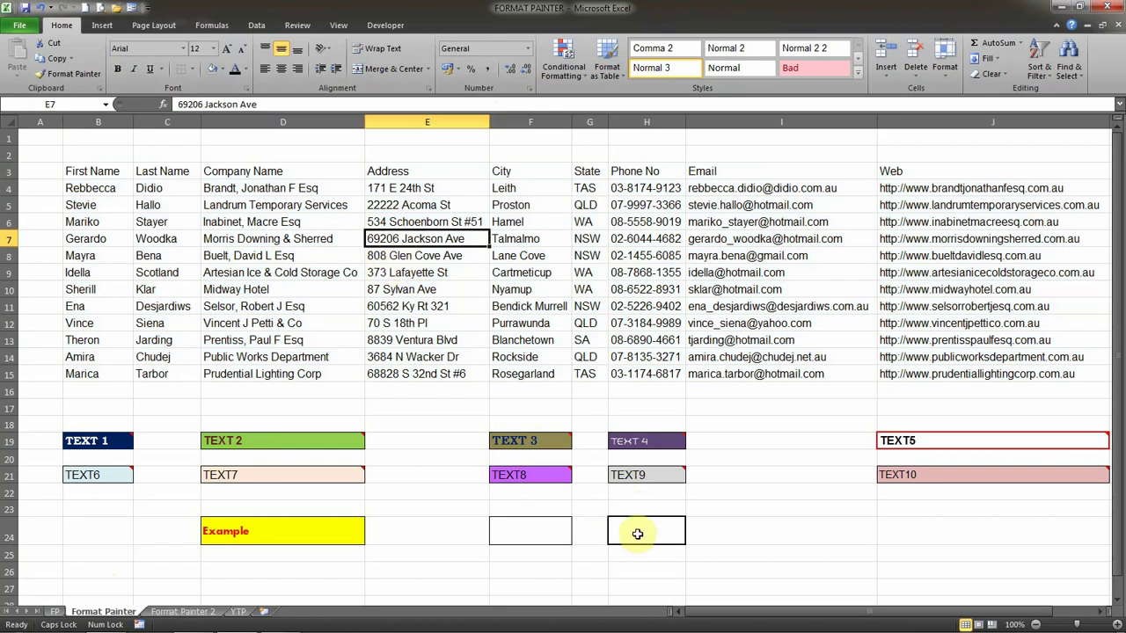
click(728, 531)
click(640, 534)
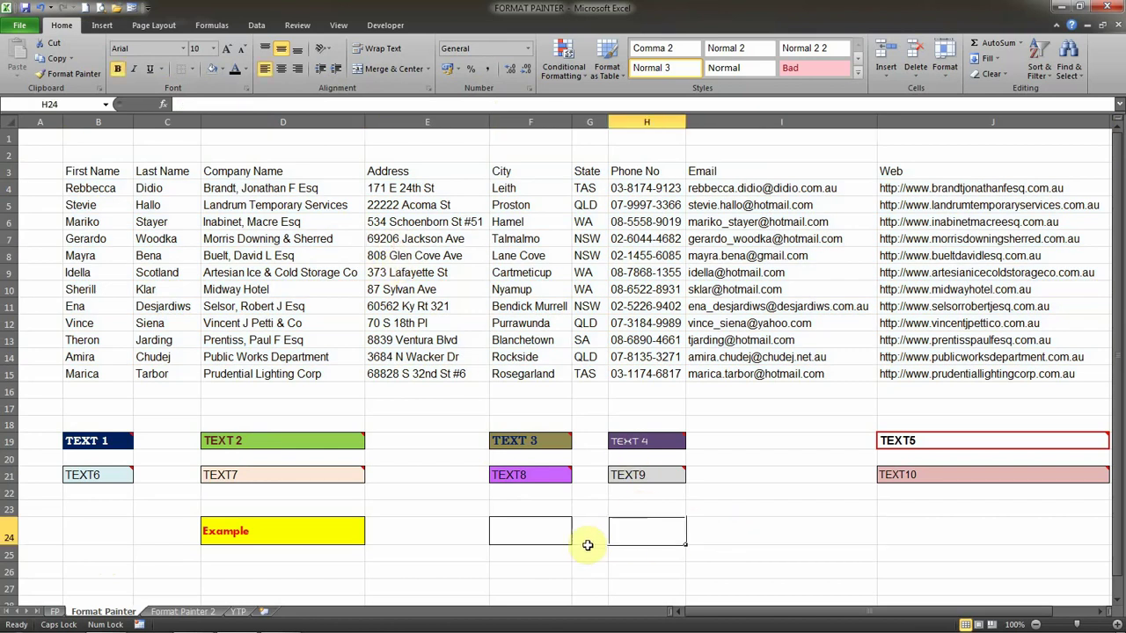
click(266, 442)
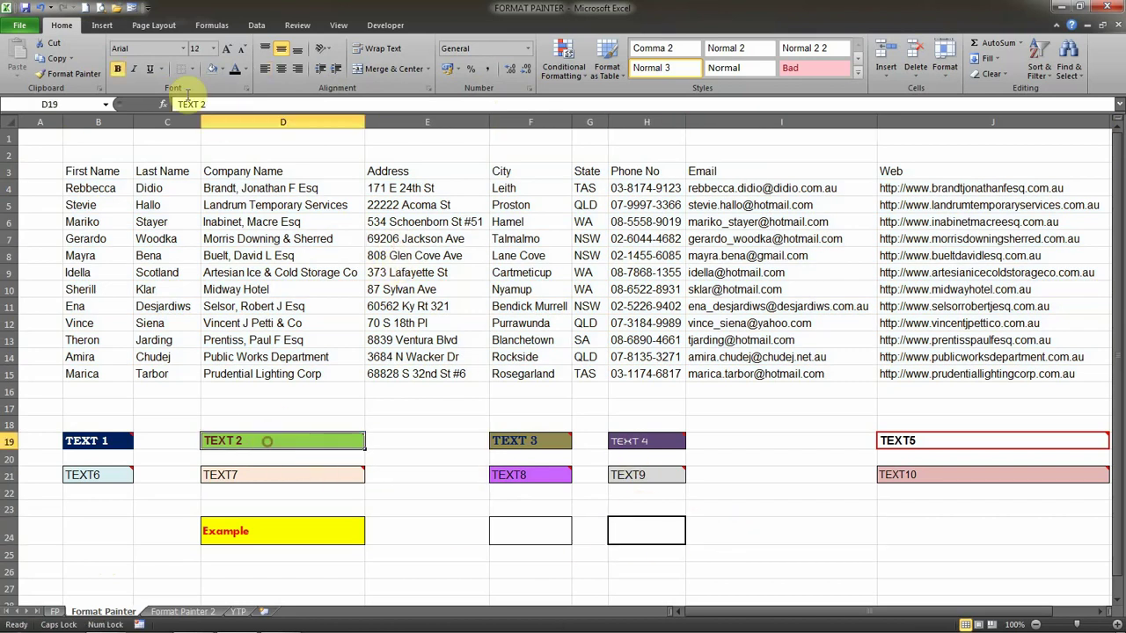
click(154, 44)
click(185, 49)
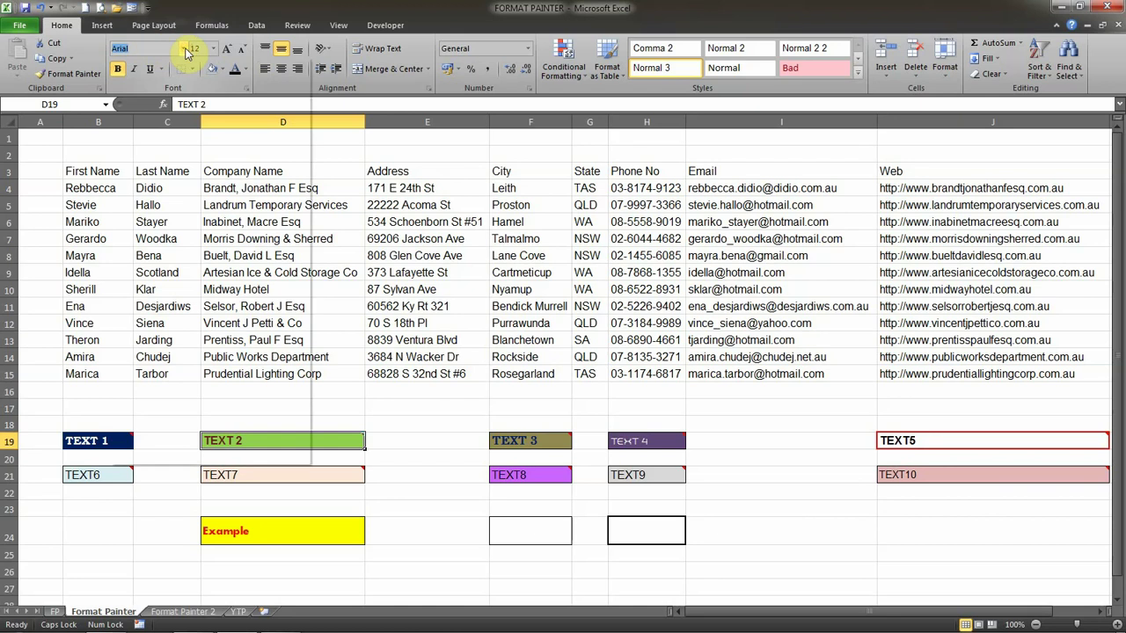
click(185, 50)
click(187, 50)
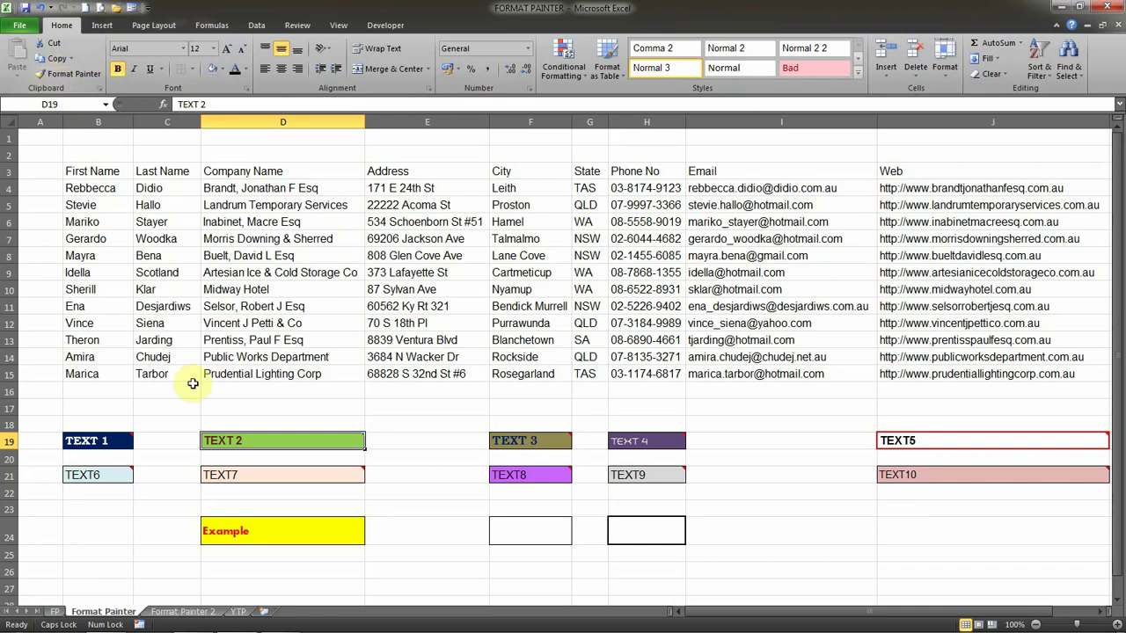
mouse_move(230, 471)
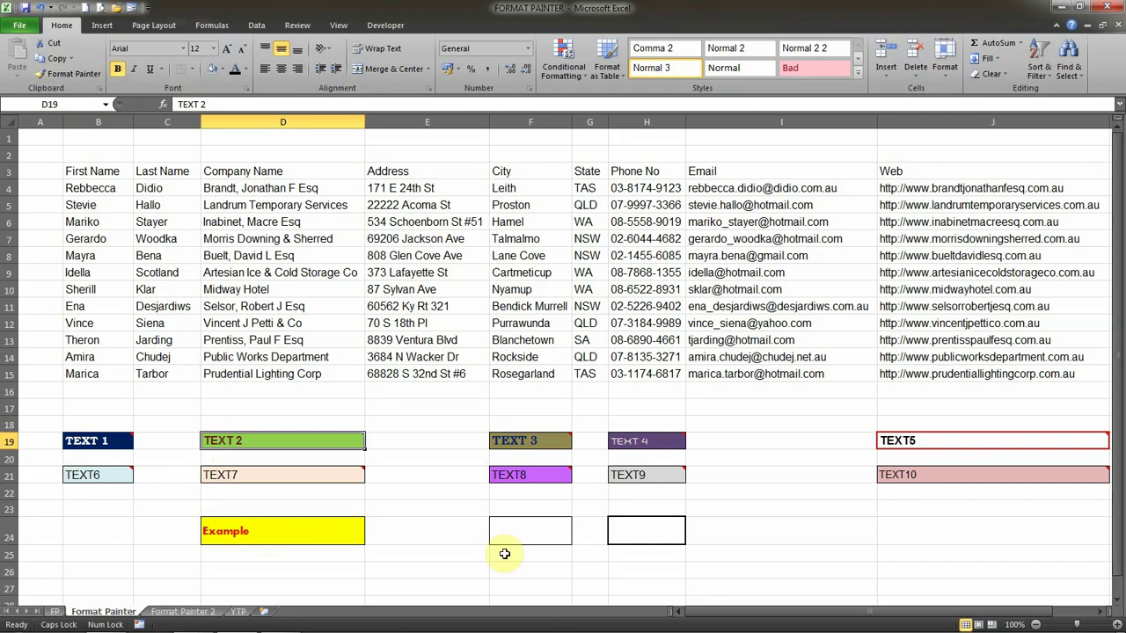
click(637, 532)
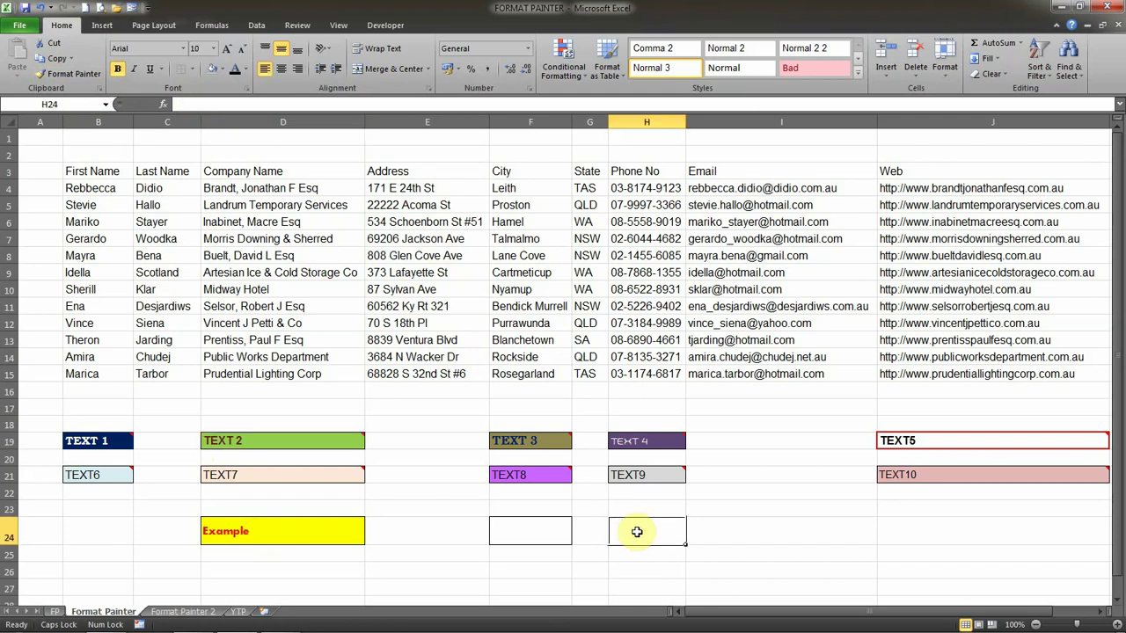
- Copy H24's boxed black border with Format Painter onto every cell of B3:J15
click(50, 77)
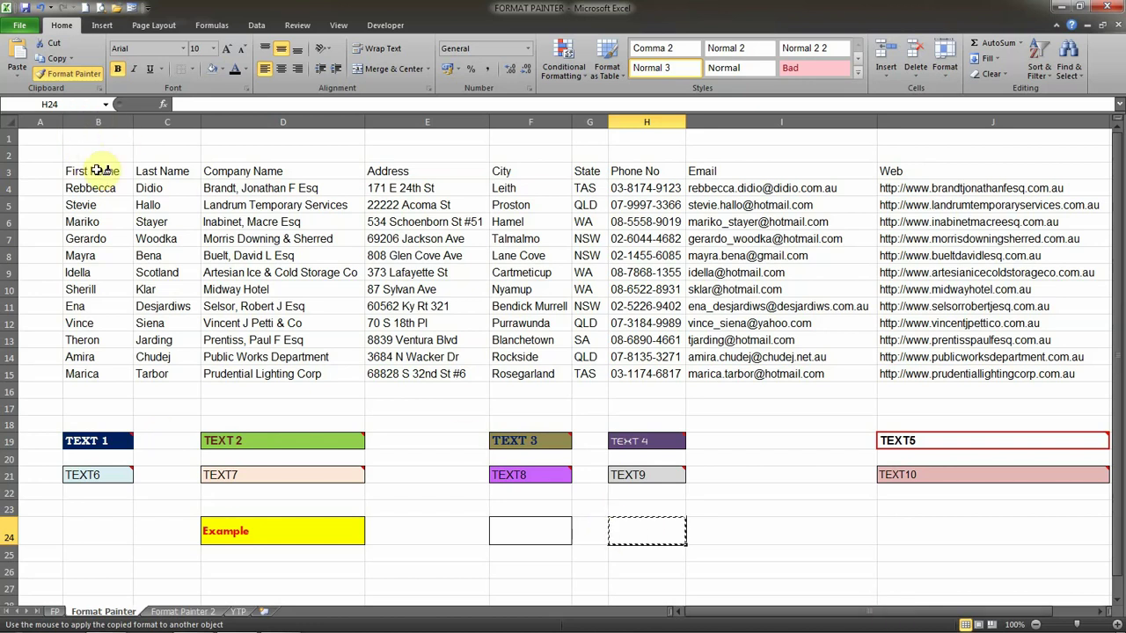
click(98, 170)
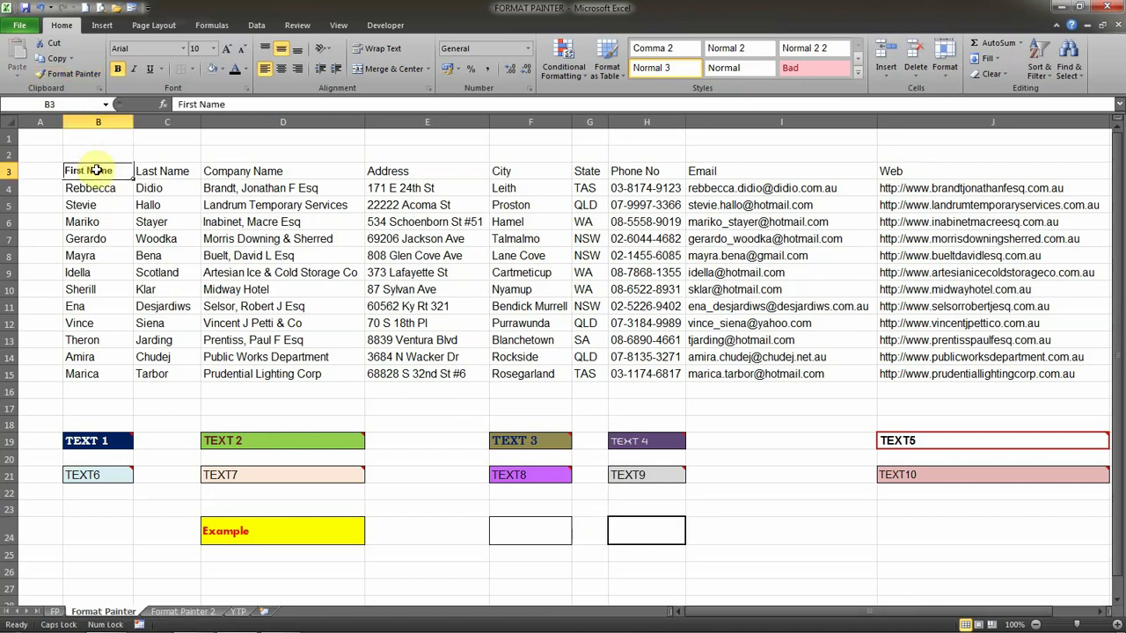
click(672, 533)
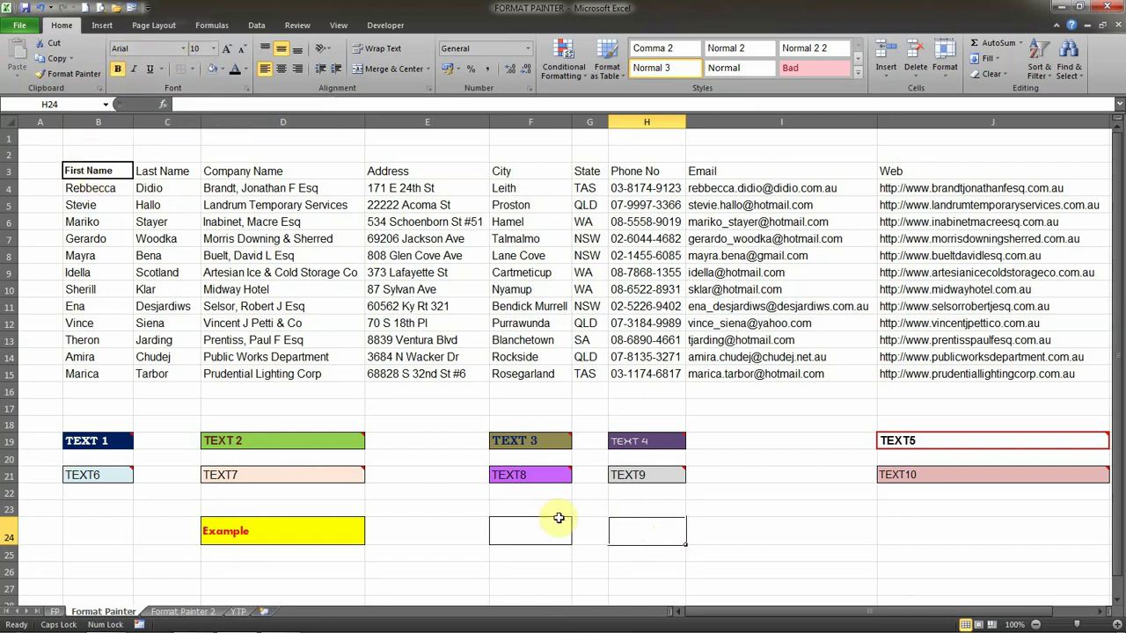
click(66, 74)
click(99, 171)
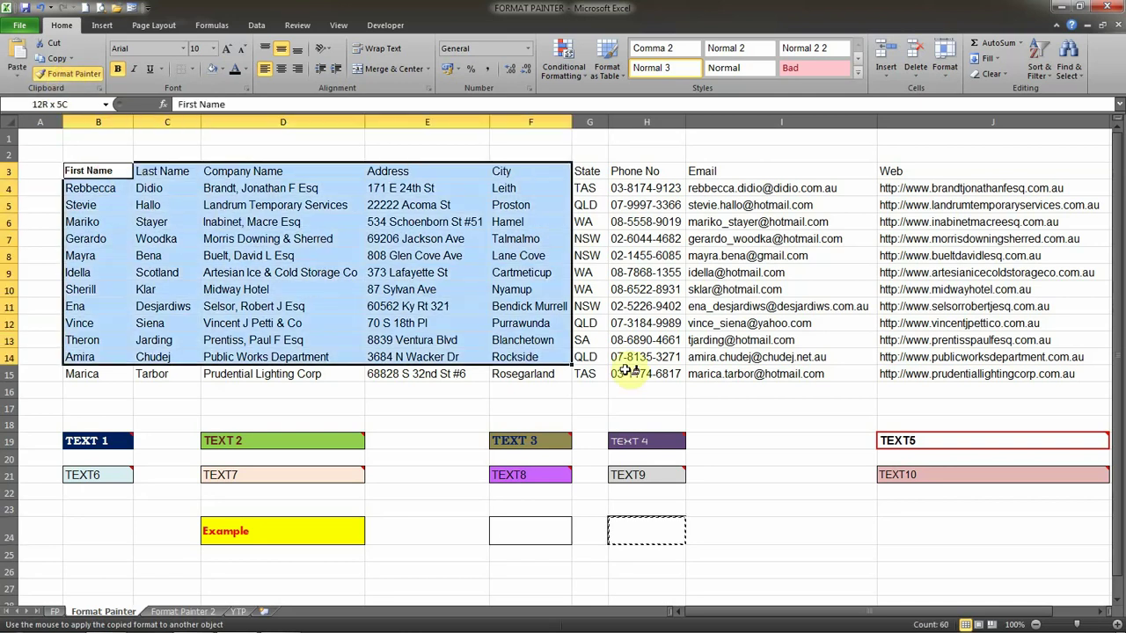
drag(134, 185, 884, 376)
click(339, 284)
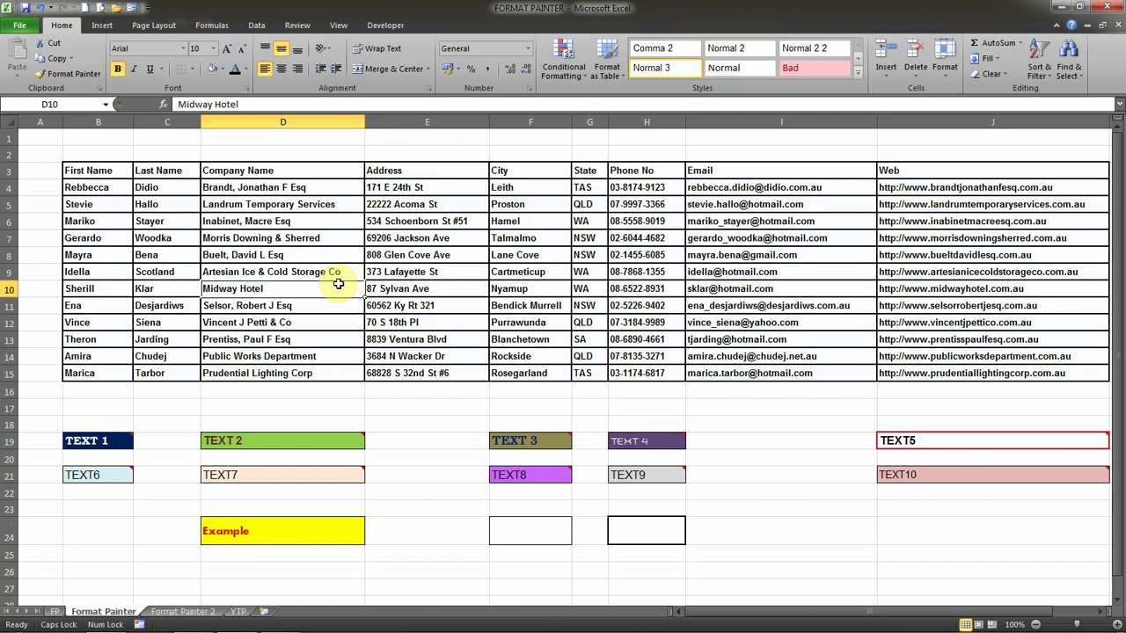
click(263, 532)
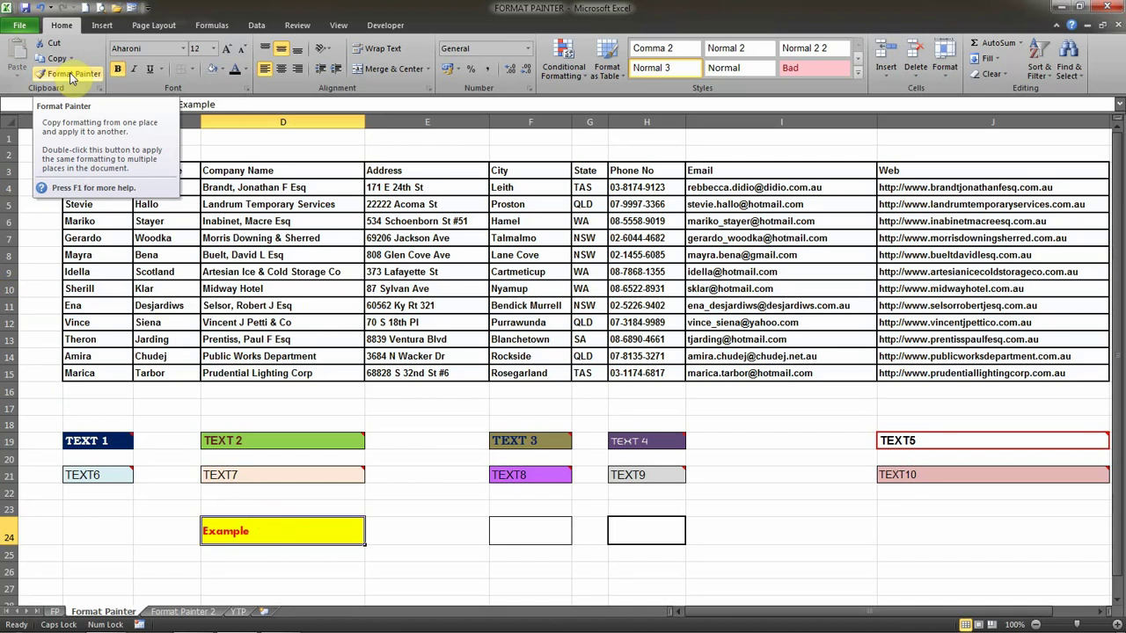
- Paint D21's peach fill and Arial 12 text across the header row B3:J3
click(259, 478)
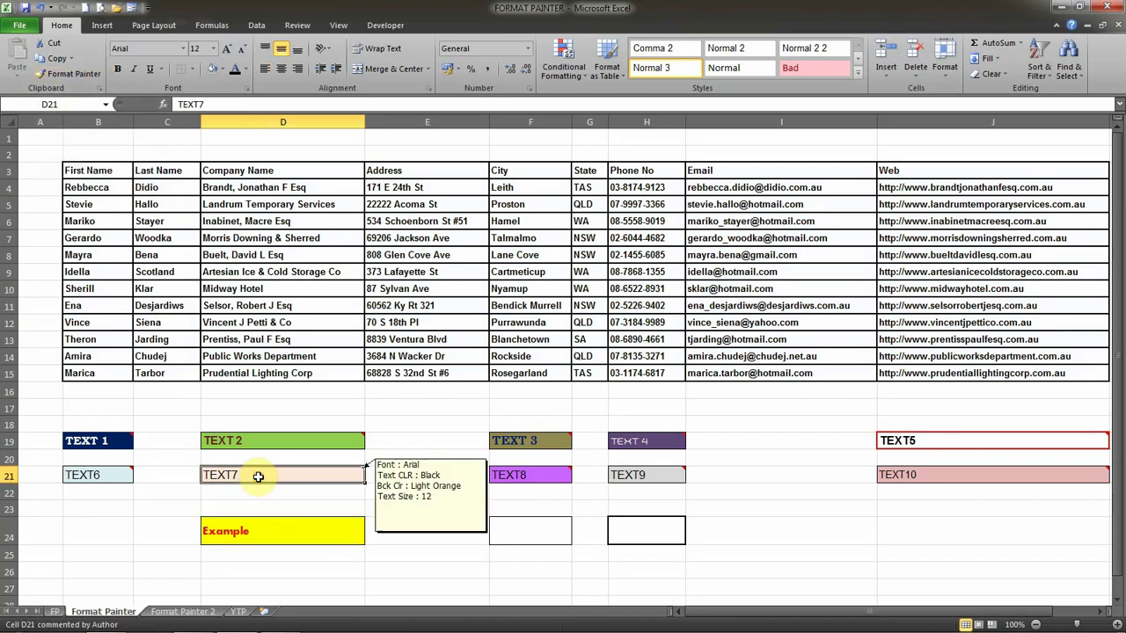
click(63, 77)
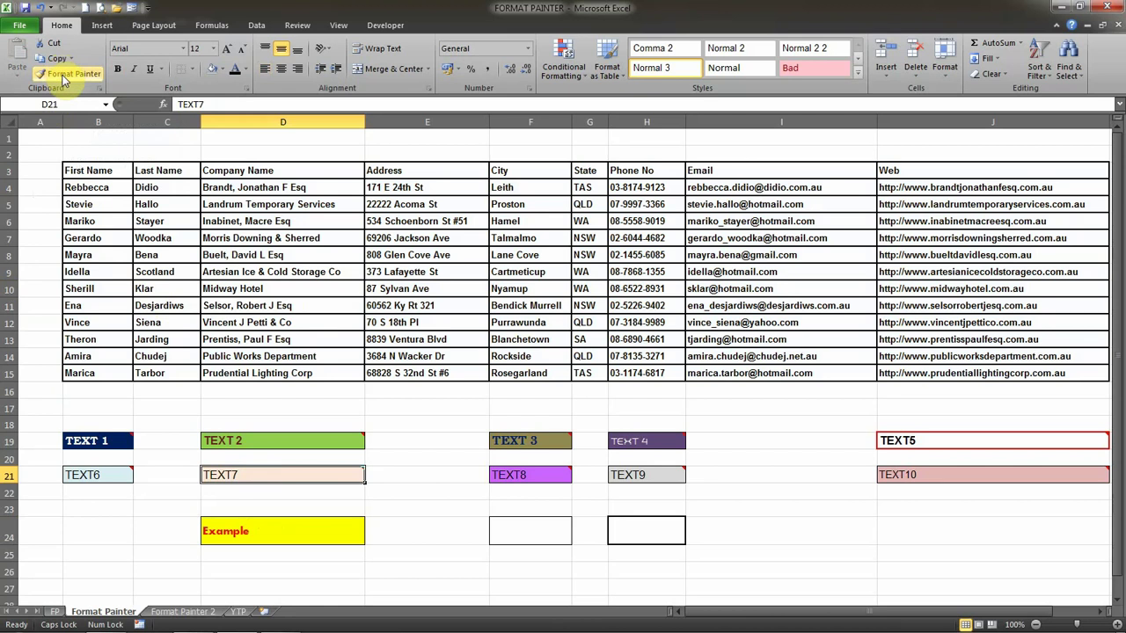
click(150, 171)
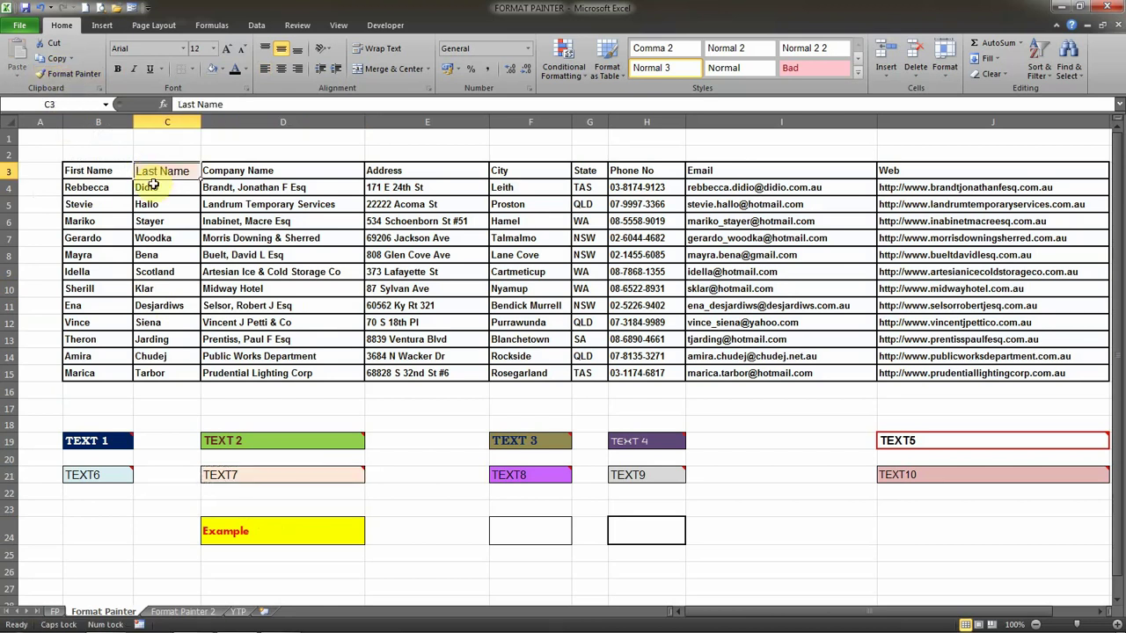
click(220, 475)
click(49, 73)
drag(97, 171, 914, 171)
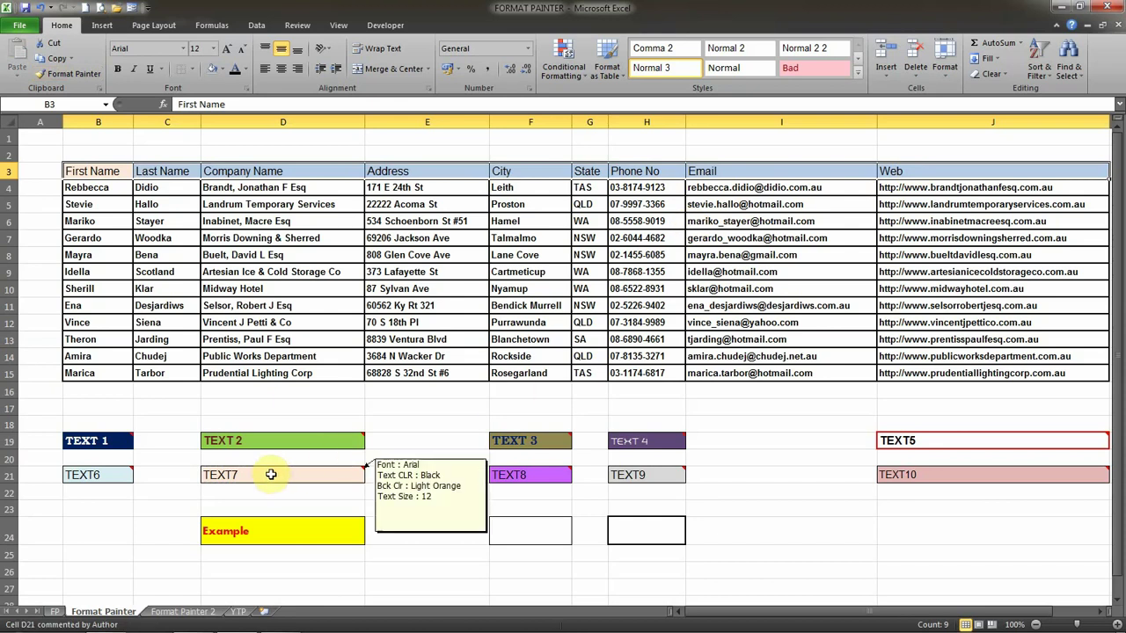
click(271, 474)
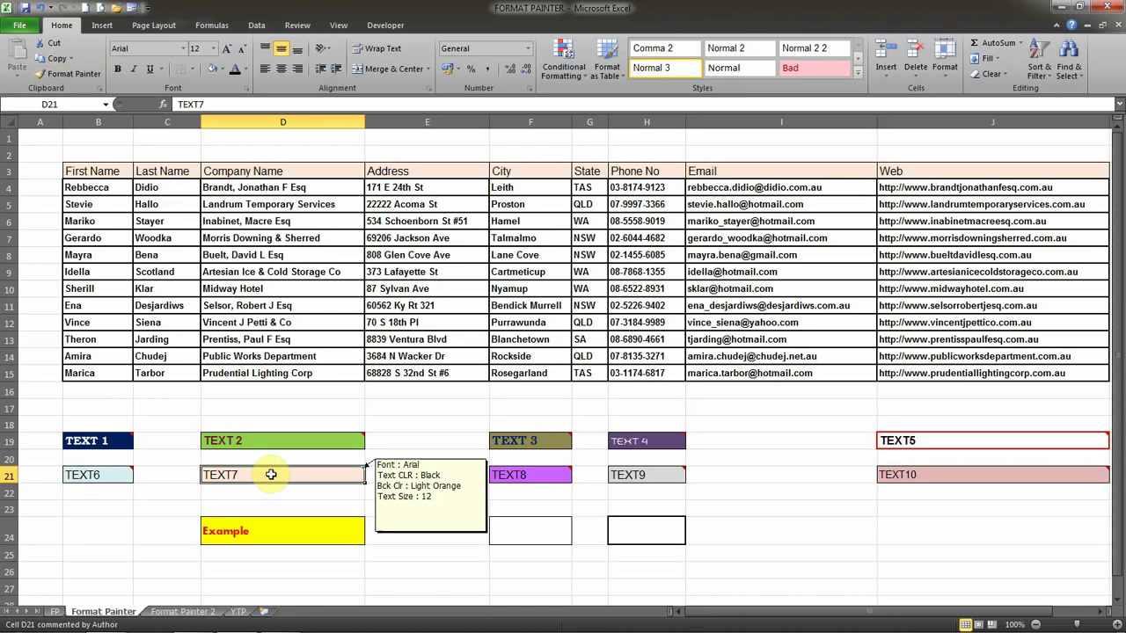
- Paint TEXT7's peach format over B4:B15, I4:J15 and C4:H15, undoing the stray paint on E17
click(64, 77)
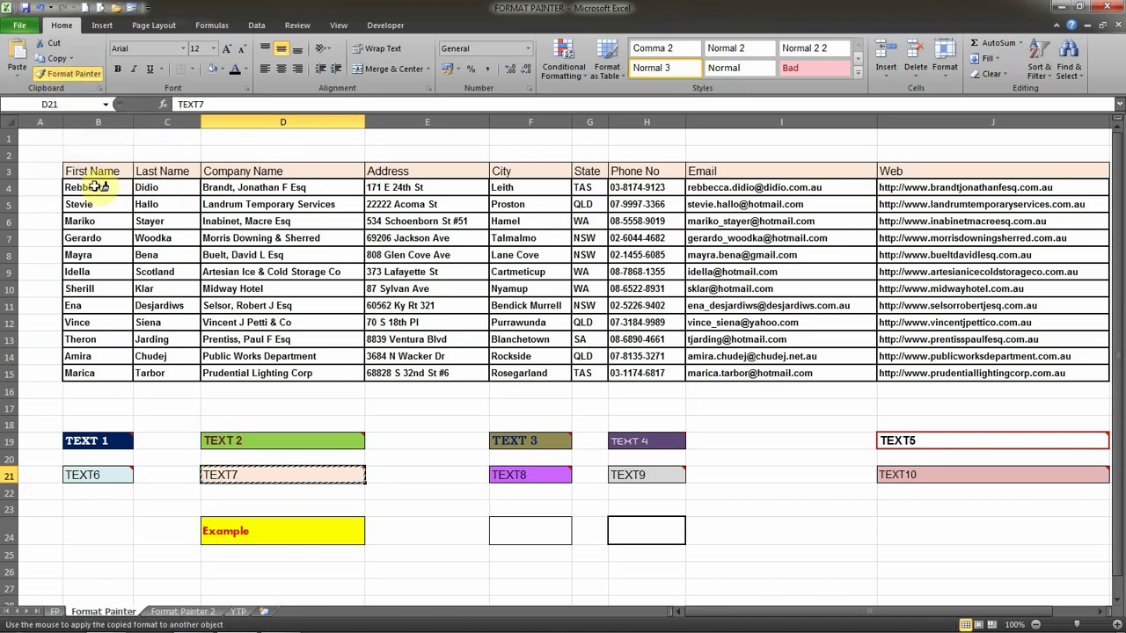
drag(93, 185, 97, 373)
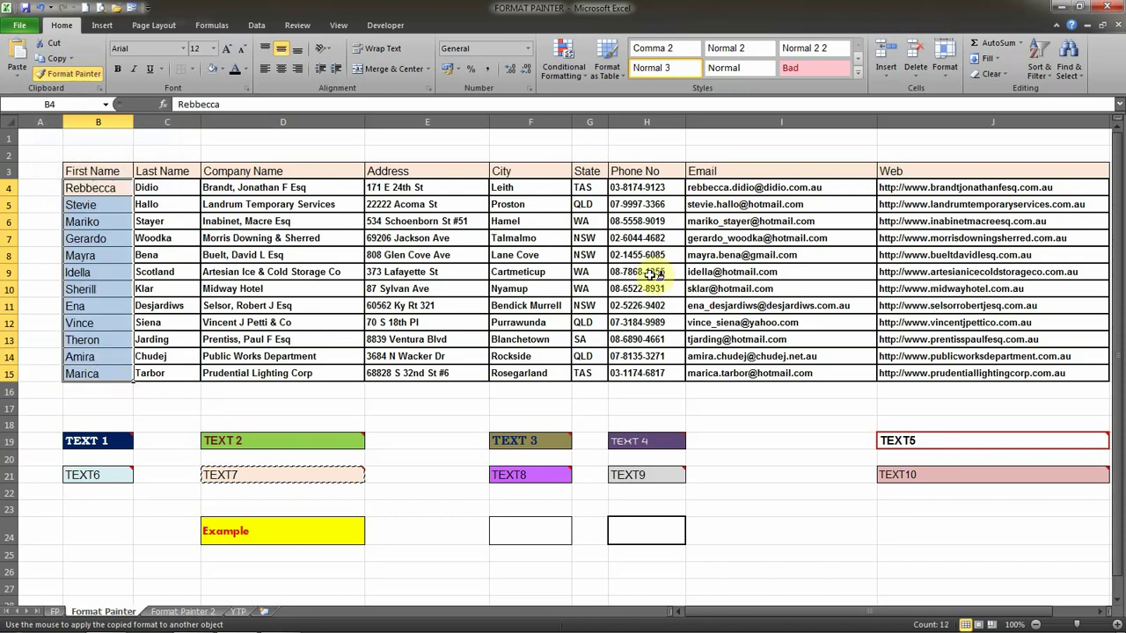
drag(714, 186, 900, 373)
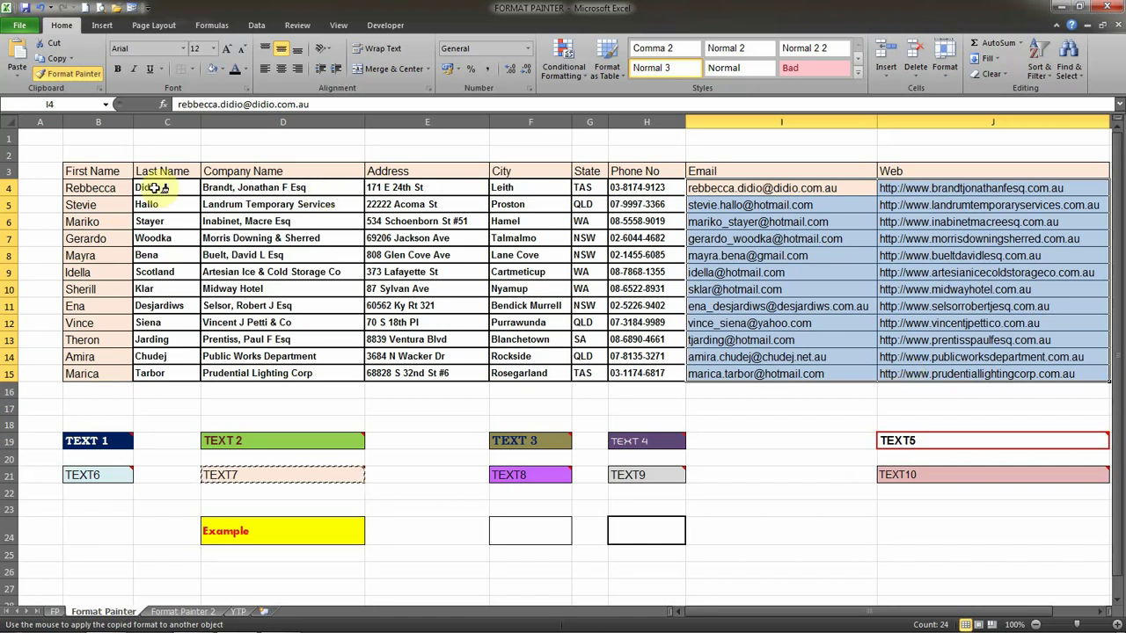
drag(163, 187, 683, 373)
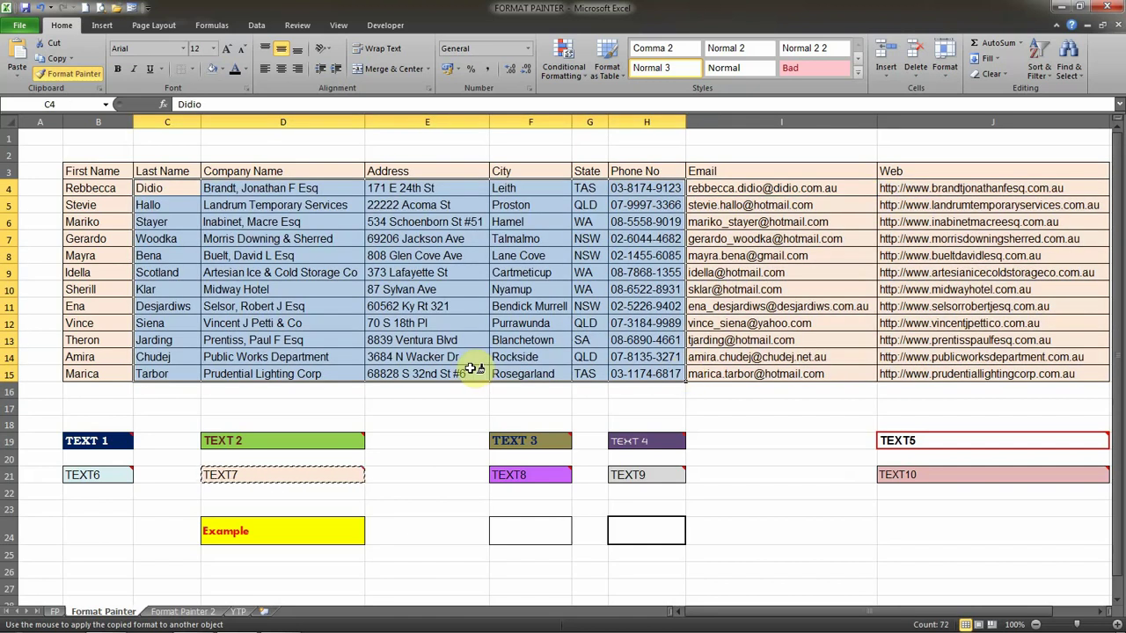
click(440, 406)
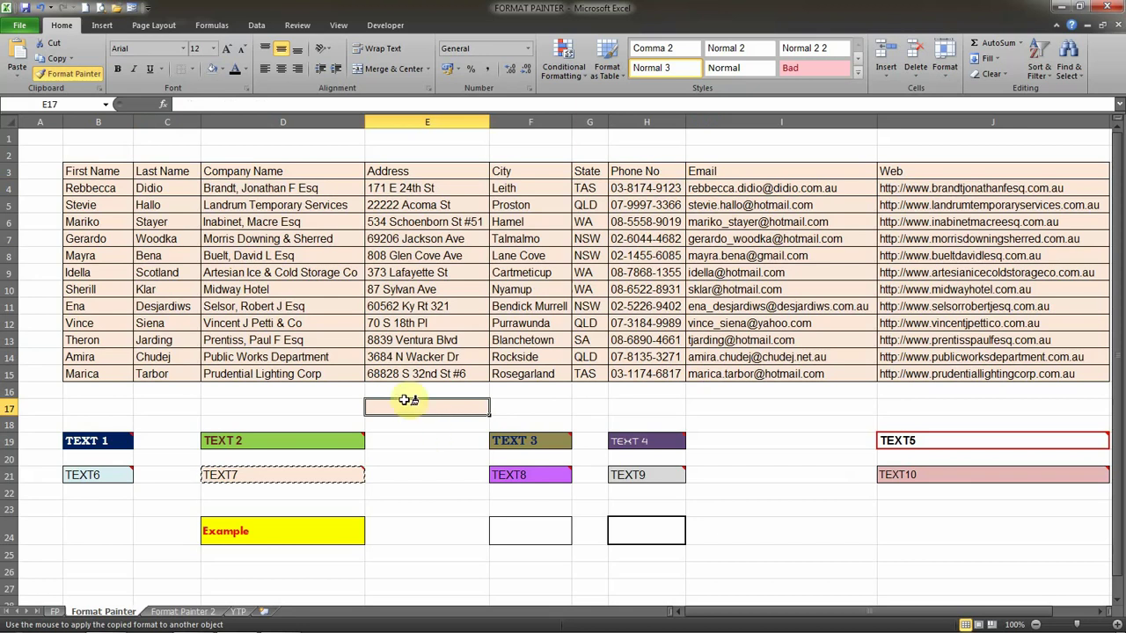
click(39, 8)
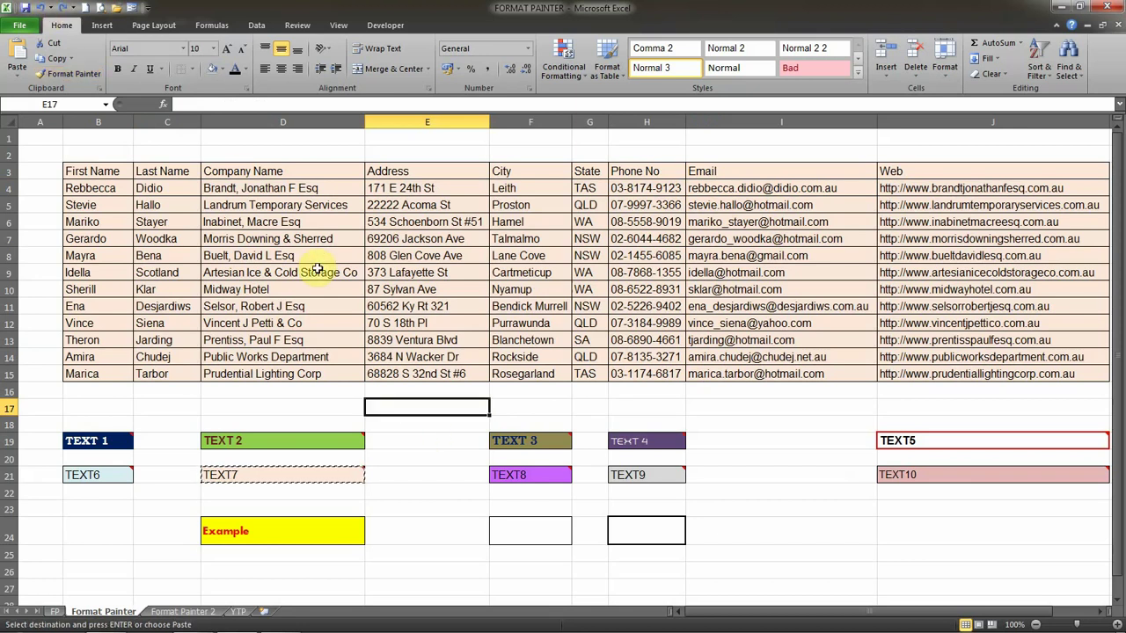
- Hide rows 17 to 24 containing the sample TEXT swatches
drag(11, 408, 23, 539)
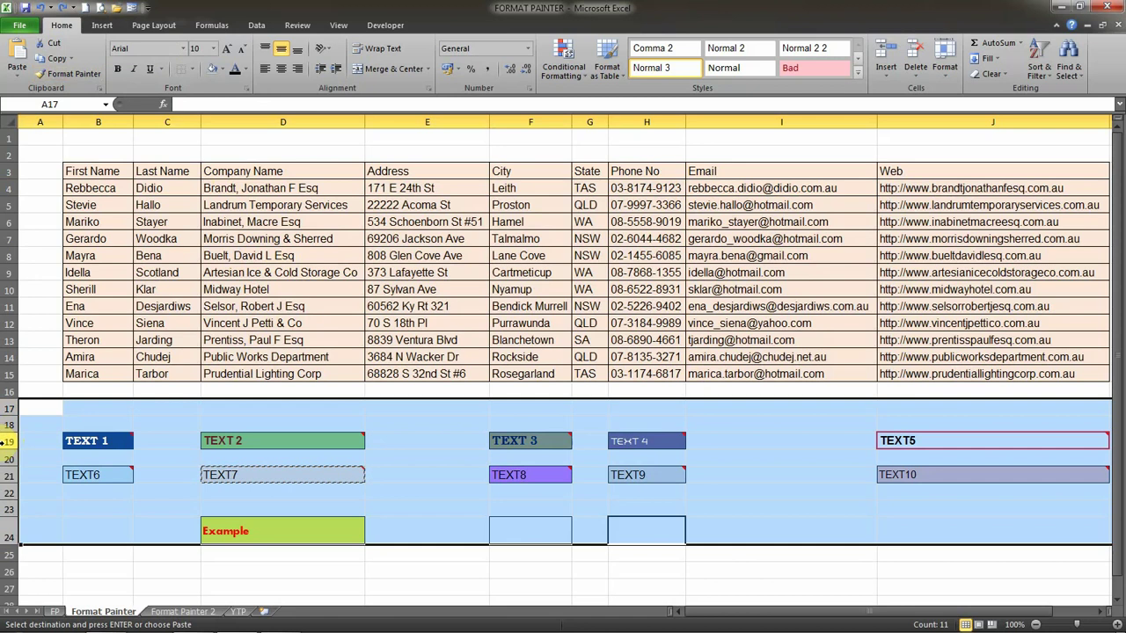
right_click(6, 445)
click(26, 411)
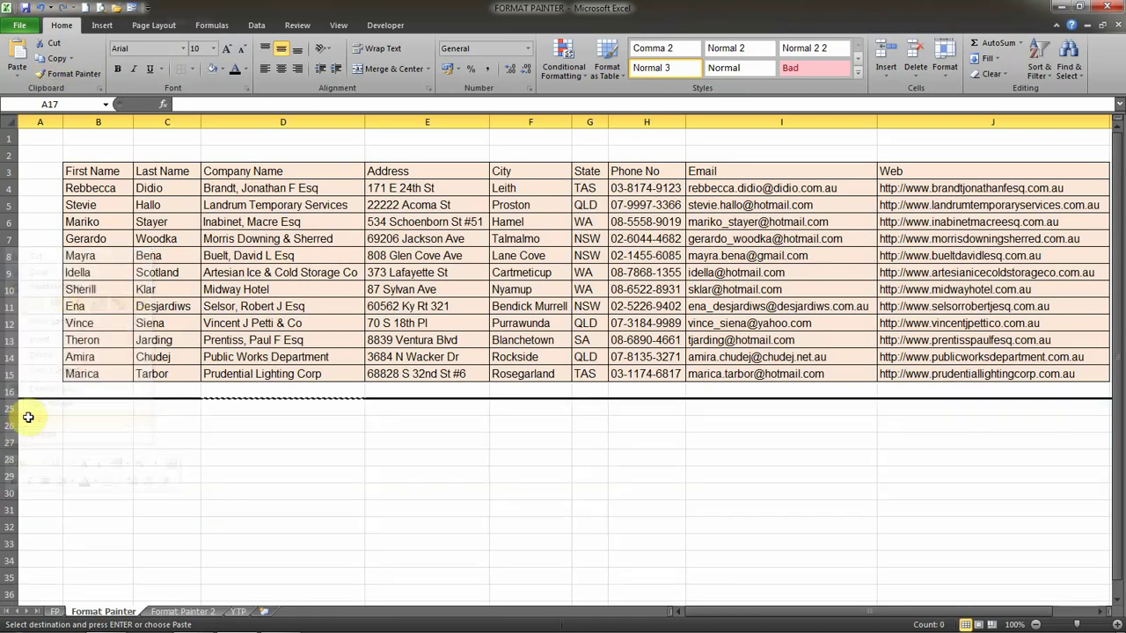
click(165, 437)
- Pick up cell B10's peach bordered format with Format Painter
click(225, 357)
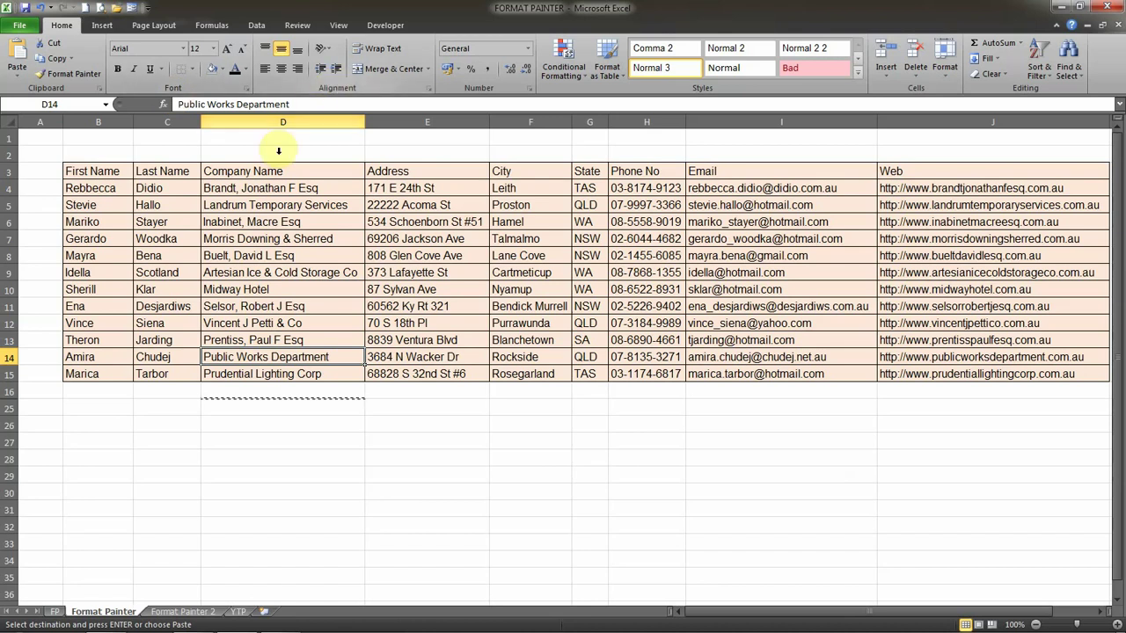
click(243, 289)
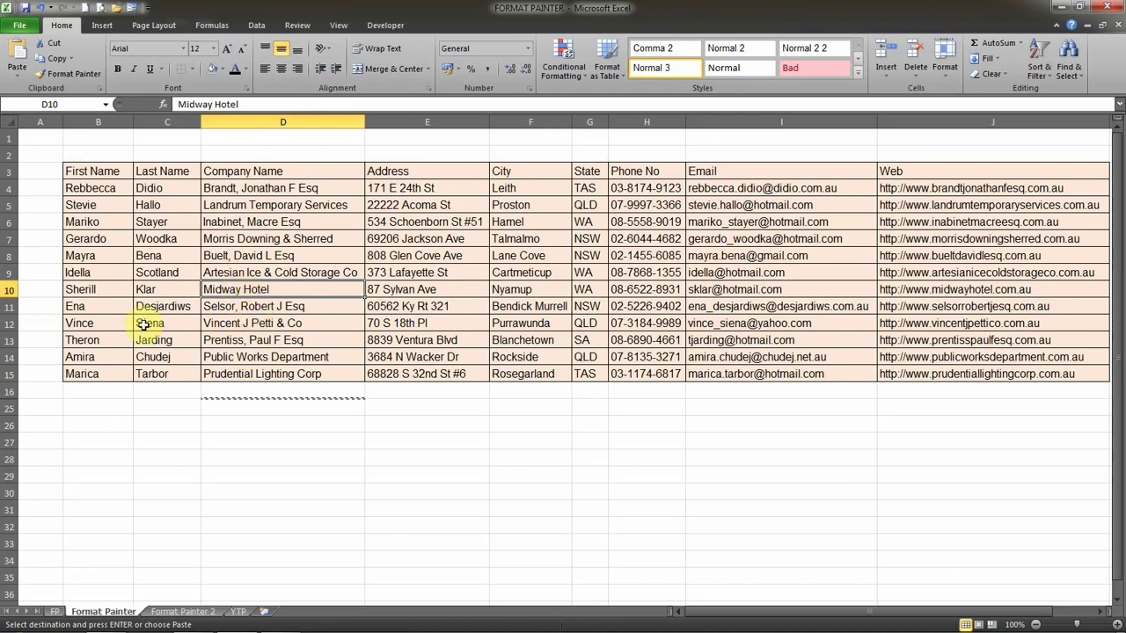
click(91, 287)
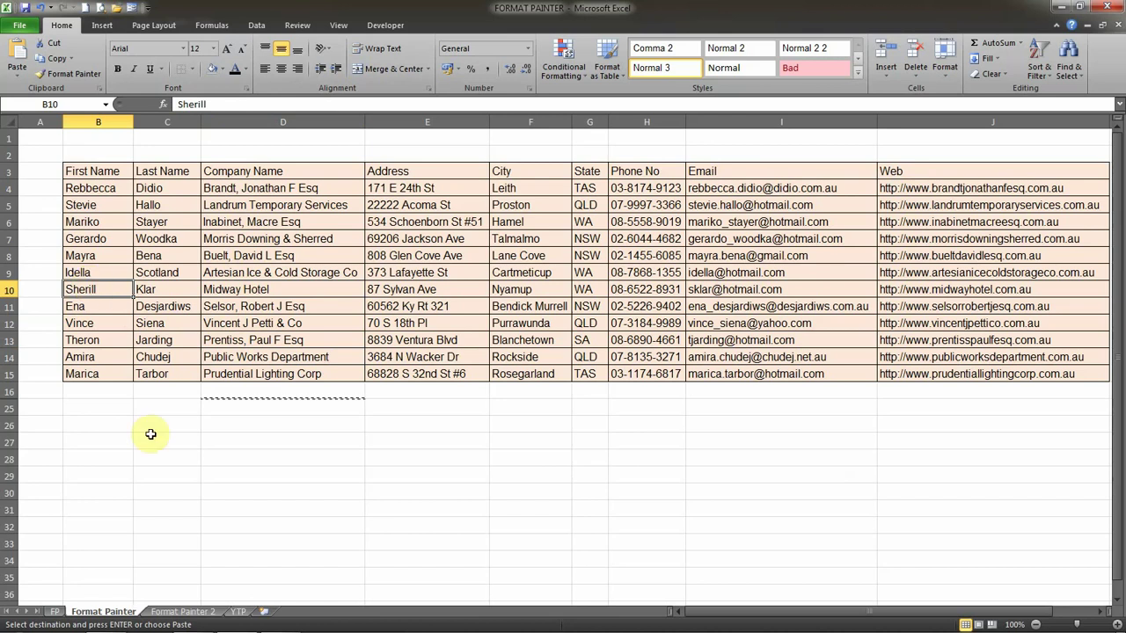
click(61, 74)
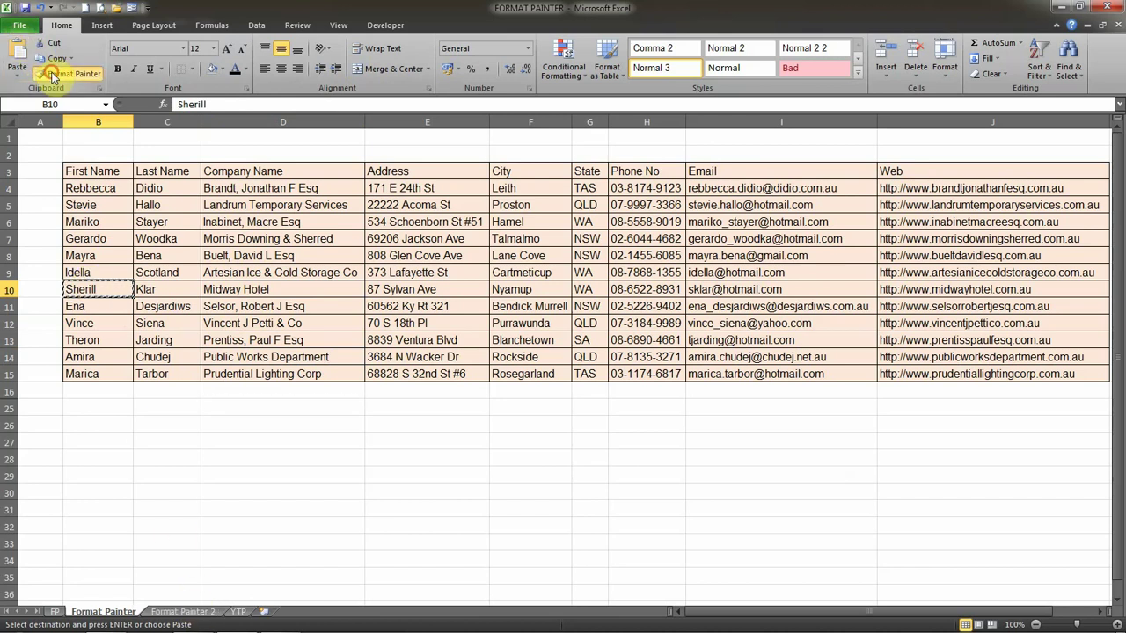
- On the Format Painter 2 sheet, paint the copied peach bordered format onto films table J5:N12
click(181, 613)
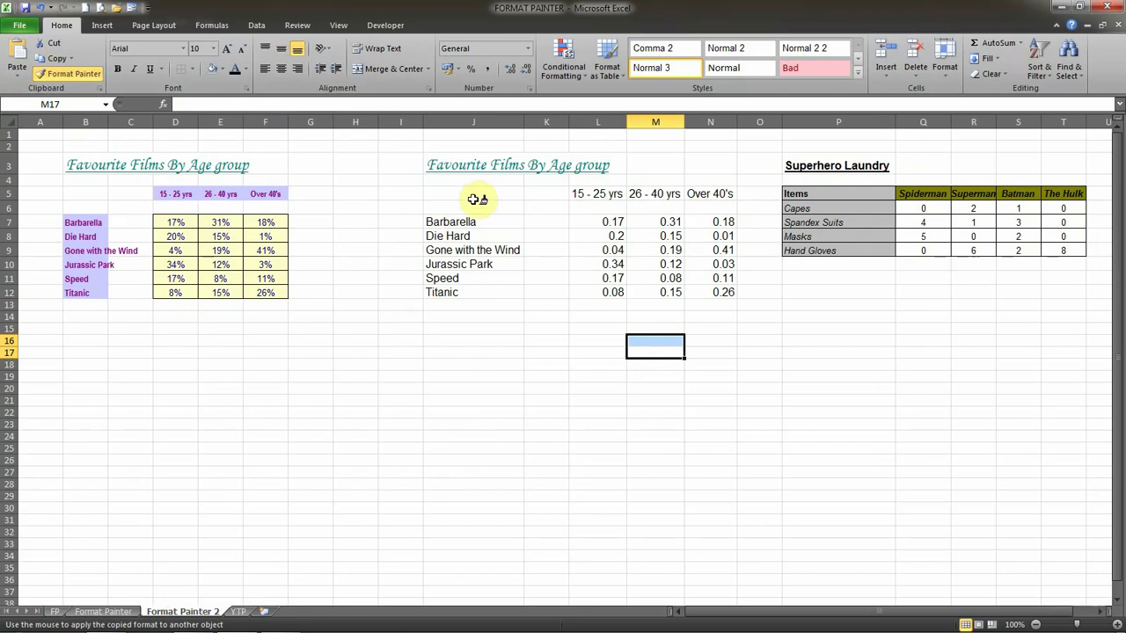
drag(462, 190, 723, 291)
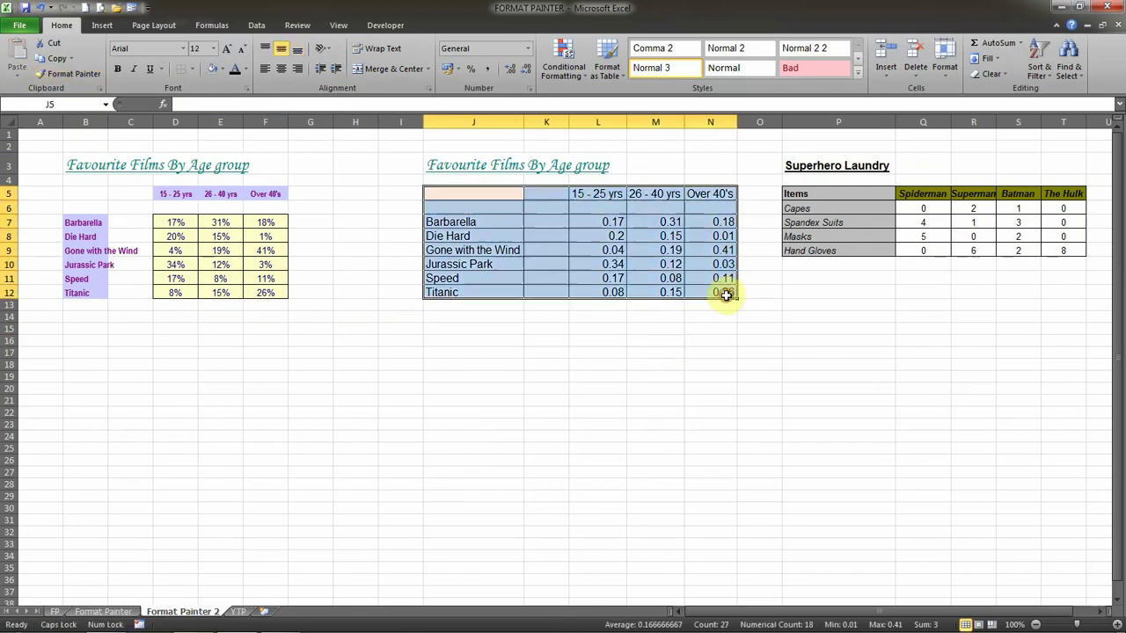
click(525, 373)
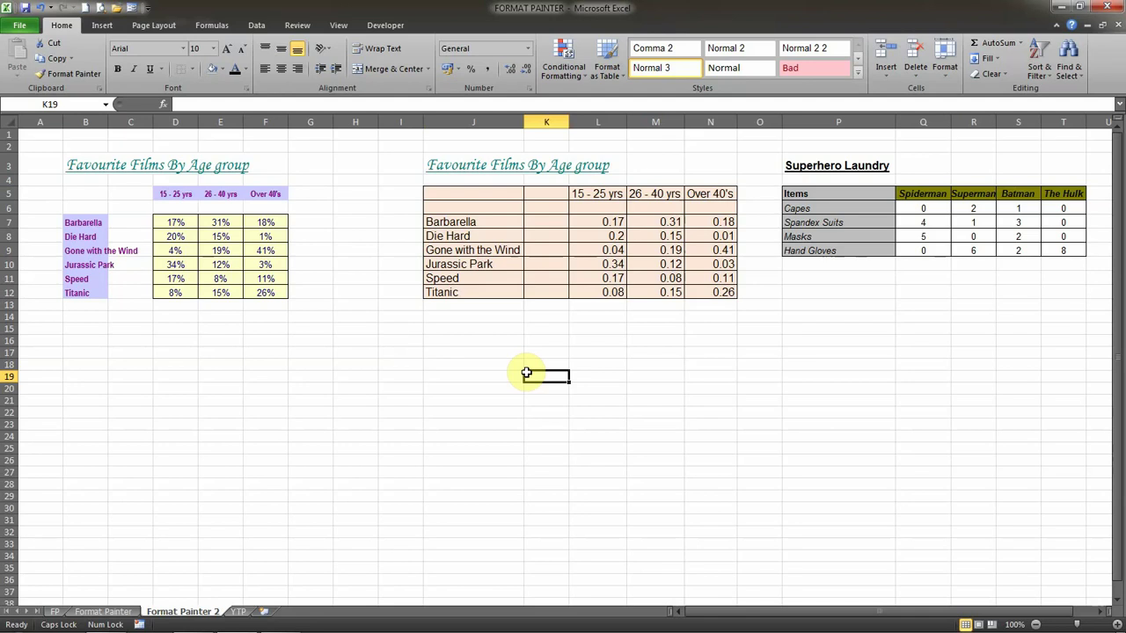
- Switch to the YTP sheet showing the subscribe banner with Ctrl+Page Down
key(ctrl+Page_Down)
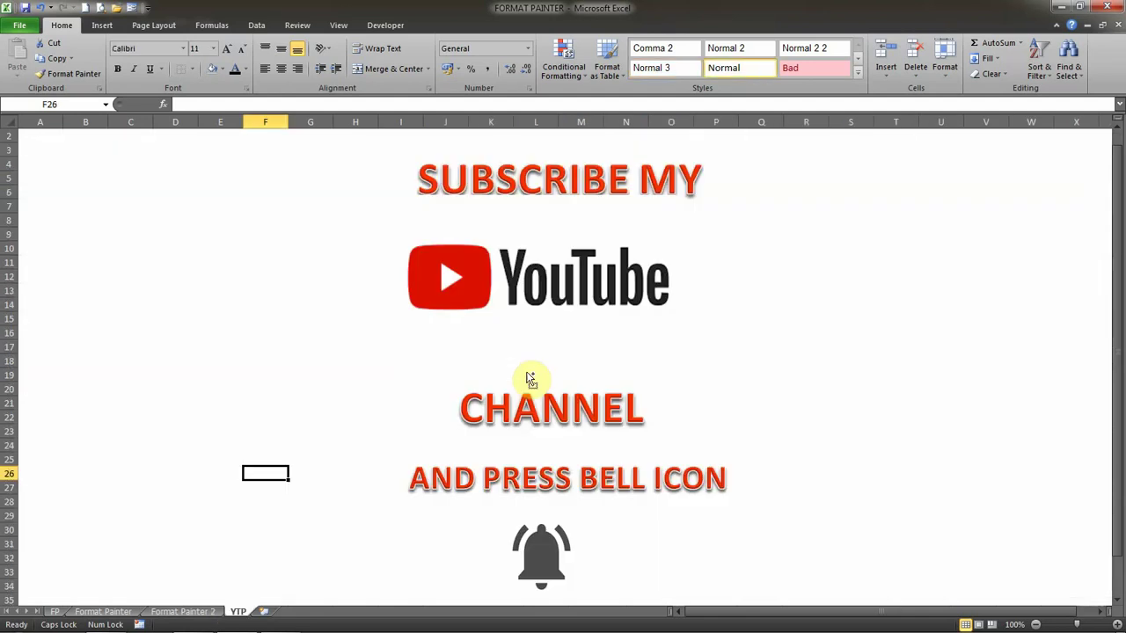